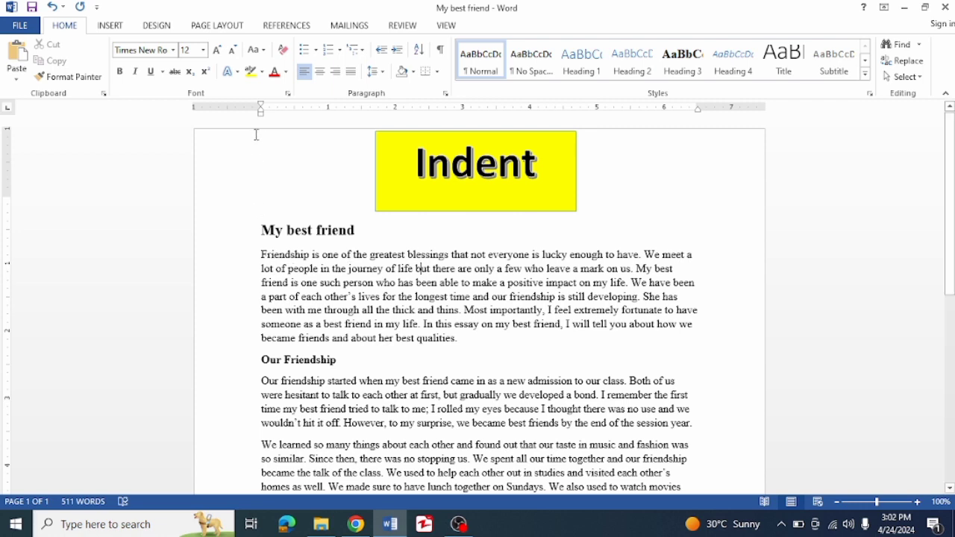
- Try indenting the first line of the paragraph under "My best friend" with spaces, and undo that spacing
drag(260, 115, 260, 115)
click(263, 255)
click(264, 235)
click(262, 254)
click(355, 231)
click(352, 256)
click(260, 255)
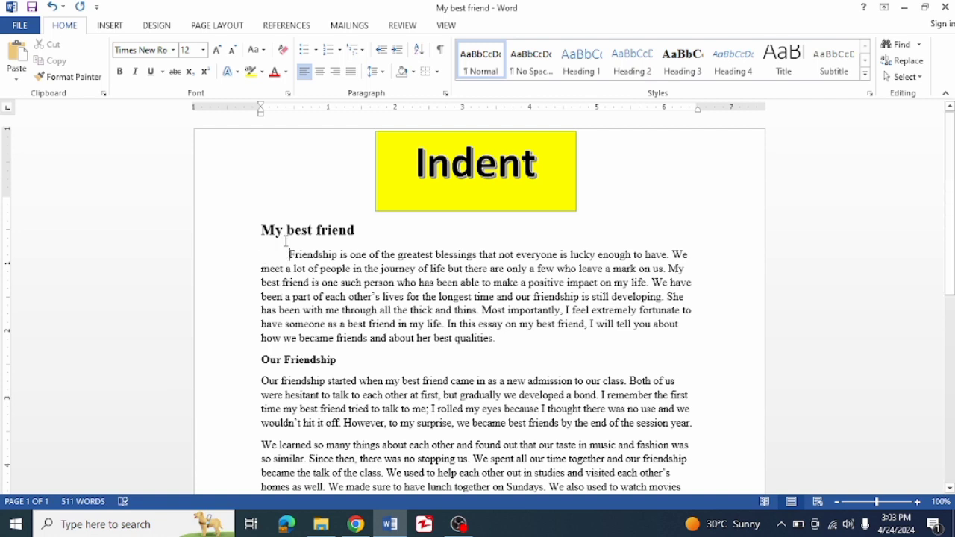
key(ctrl+z)
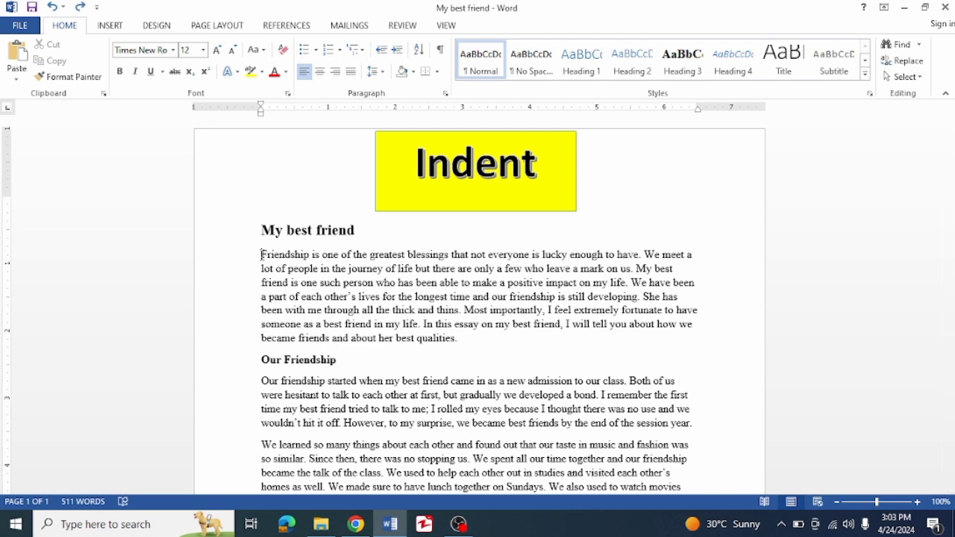
- Apply a 0.5-inch first-line indent to the opening paragraph and remove it again
key(Tab)
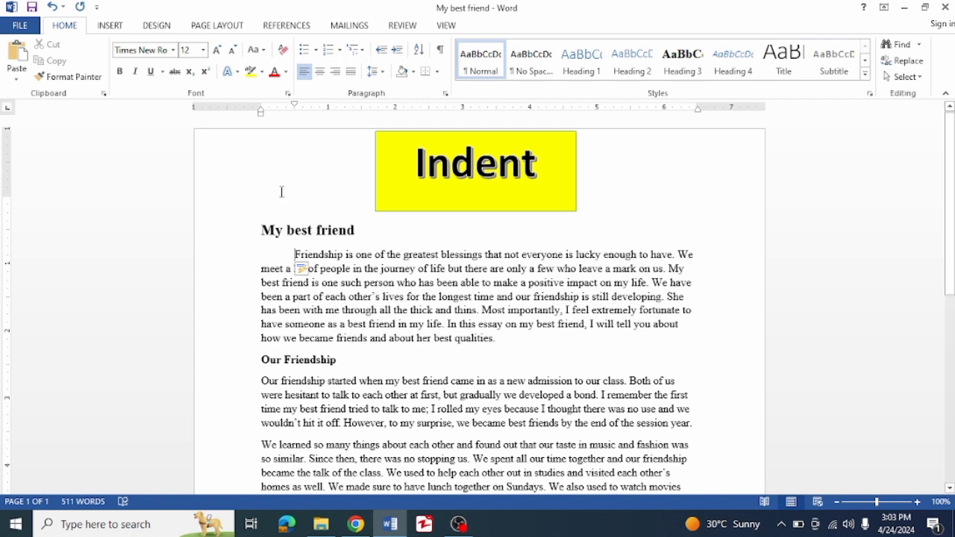
click(261, 114)
key(BackSpace)
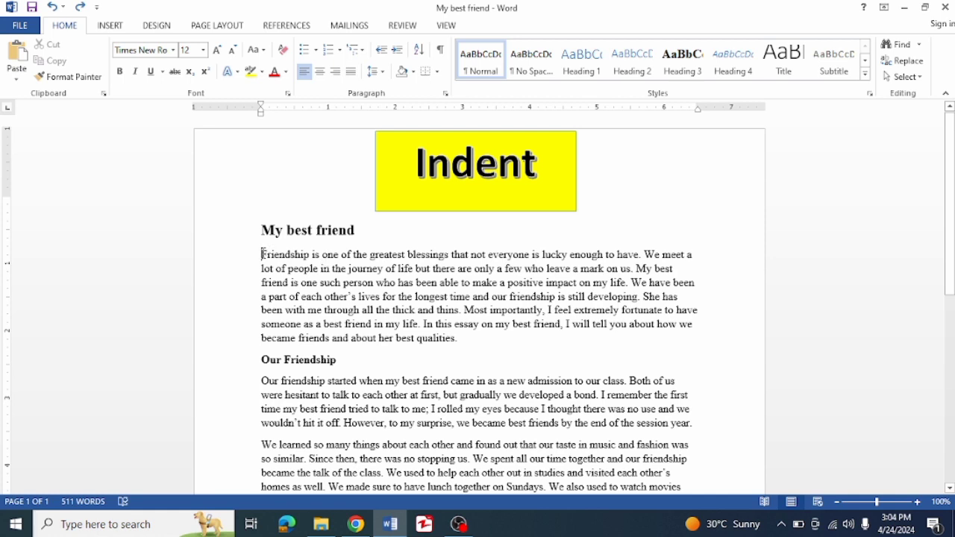
- Increase the whole opening paragraph's left indent by two levels and decrease it back to the margin
drag(261, 255, 297, 339)
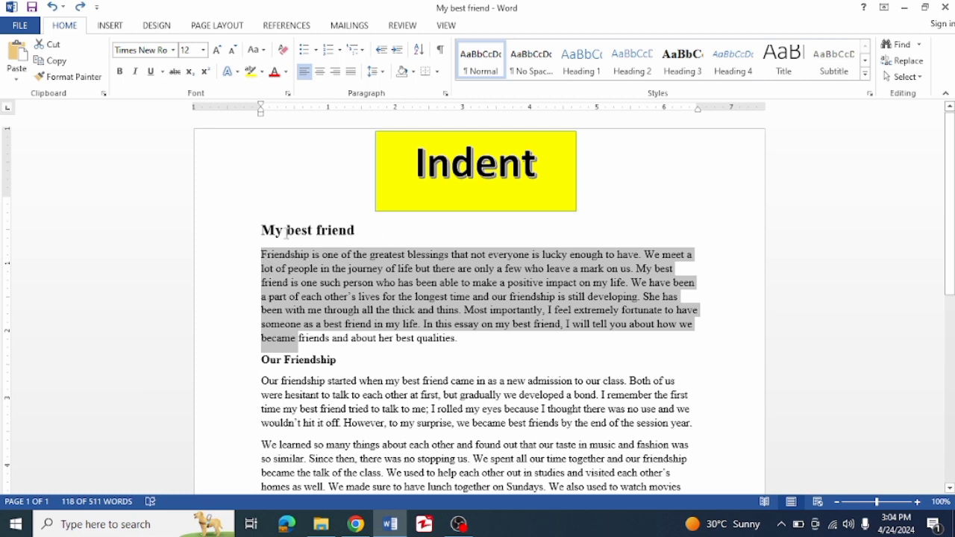
click(296, 309)
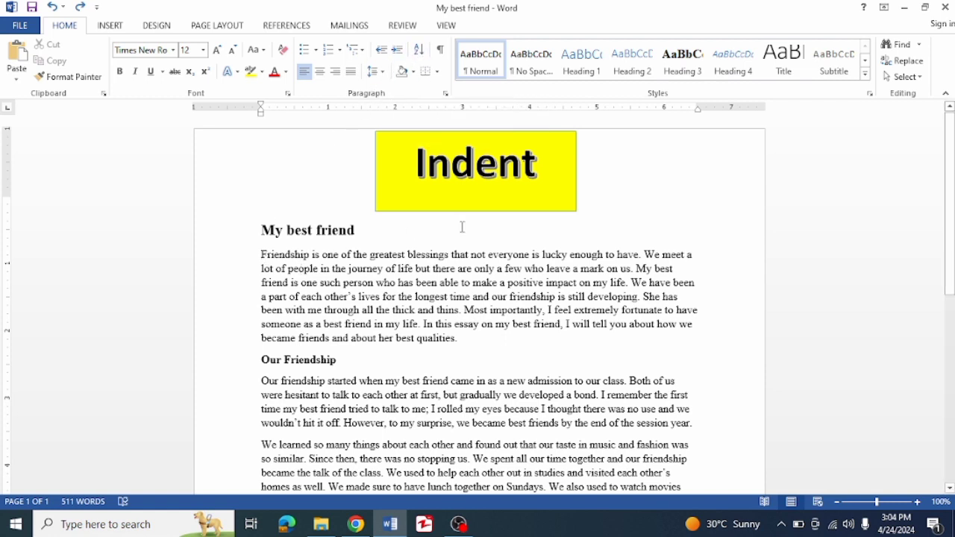
click(397, 51)
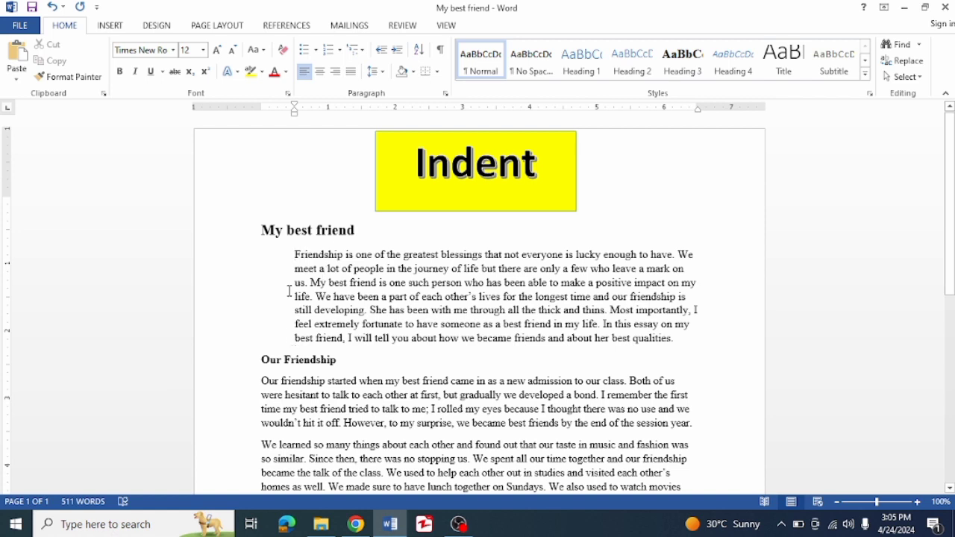
click(398, 51)
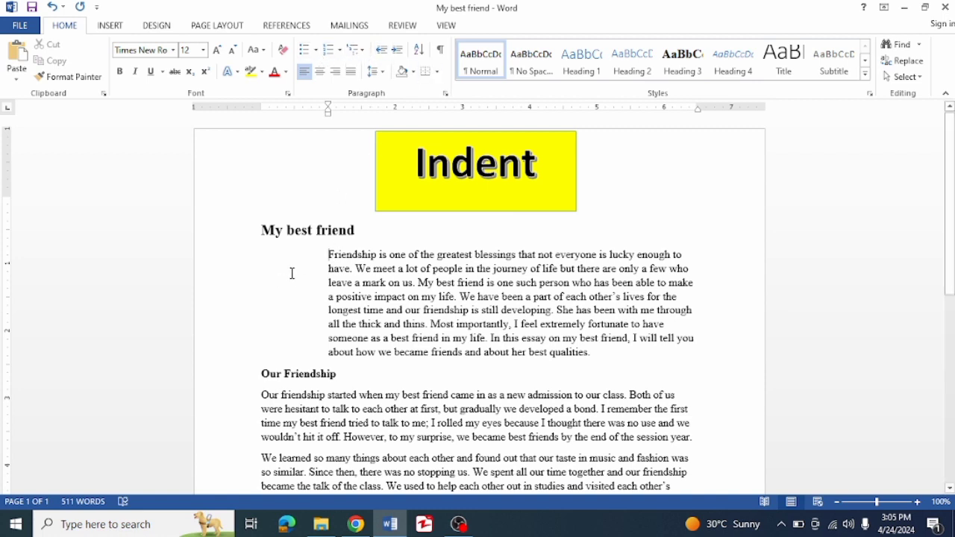
click(381, 50)
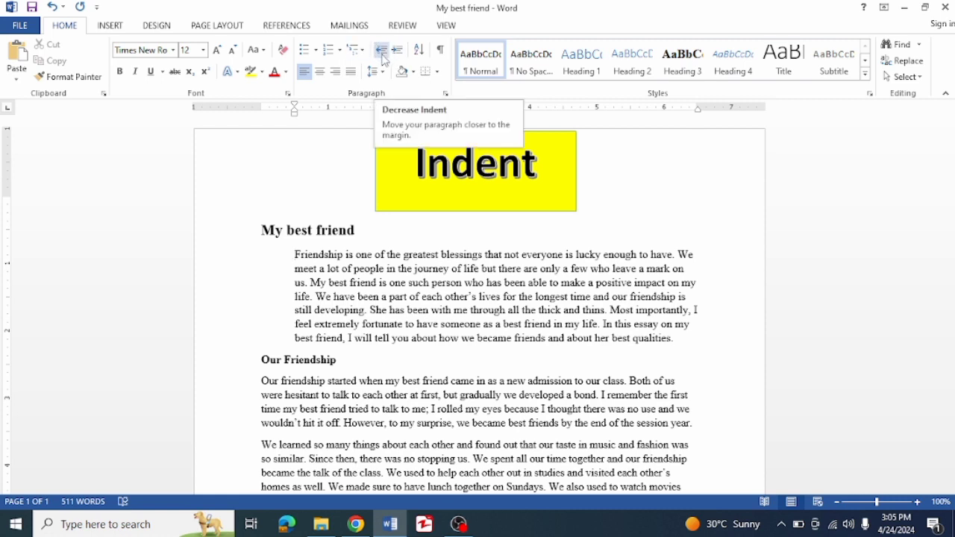
click(382, 58)
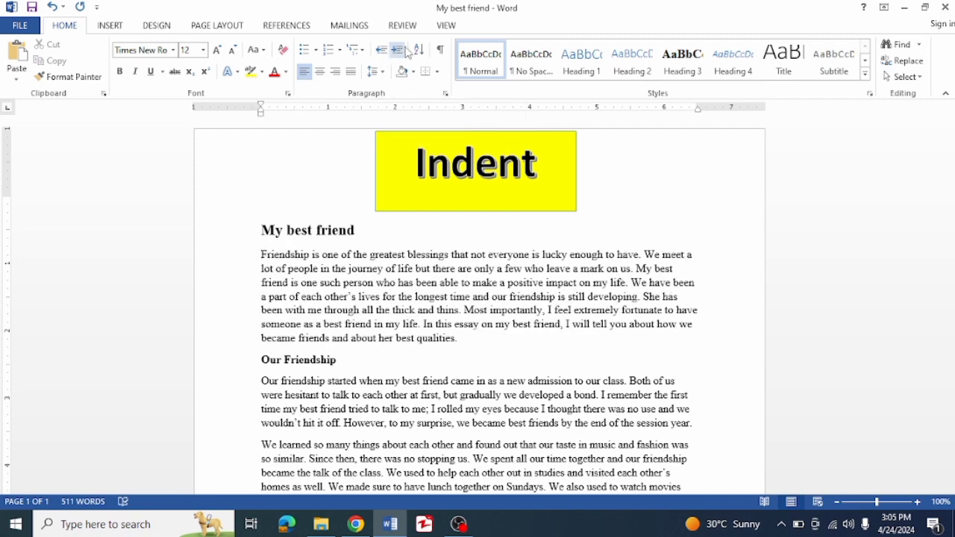
- Indent the opening paragraph to 1 inch and undo both indent increases
click(398, 50)
click(400, 51)
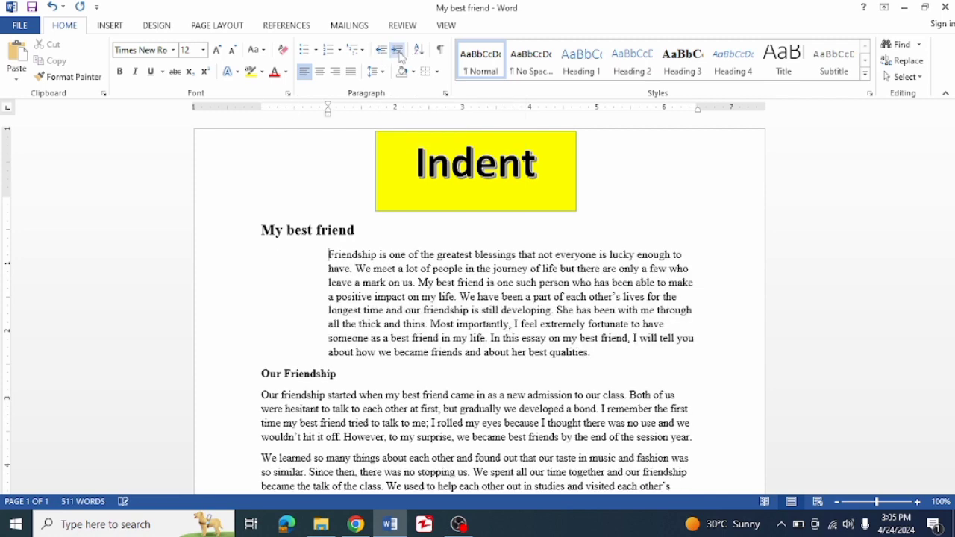
key(ctrl+shift+m)
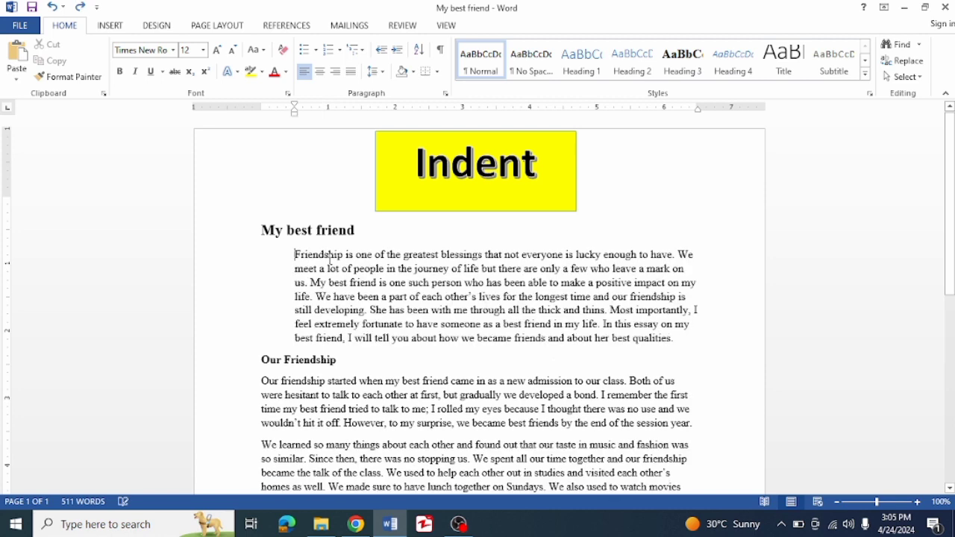
key(ctrl+shift+m)
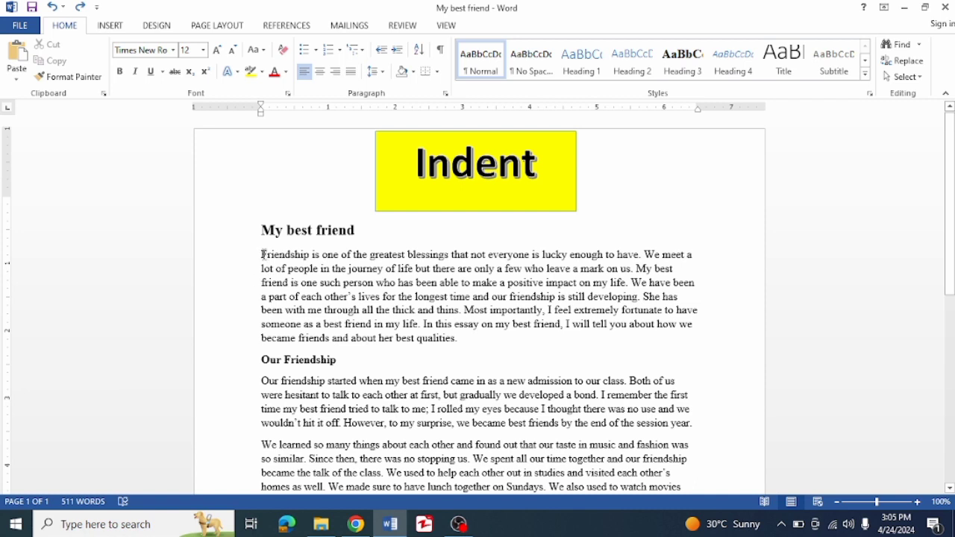
- Increase the left indent of the opening paragraph, the "Our Friendship" heading and the paragraph below it by three levels, to 1.5 inches
drag(246, 257, 243, 426)
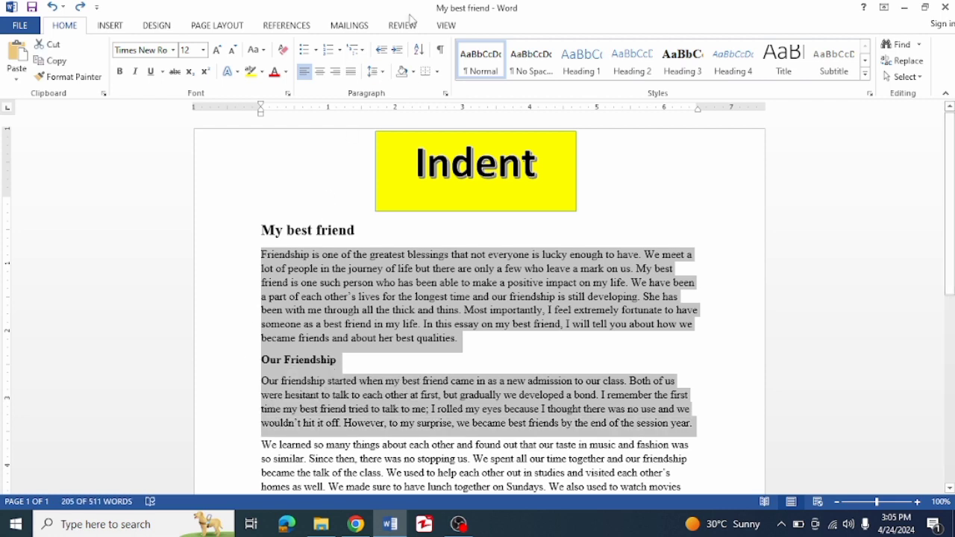
click(398, 50)
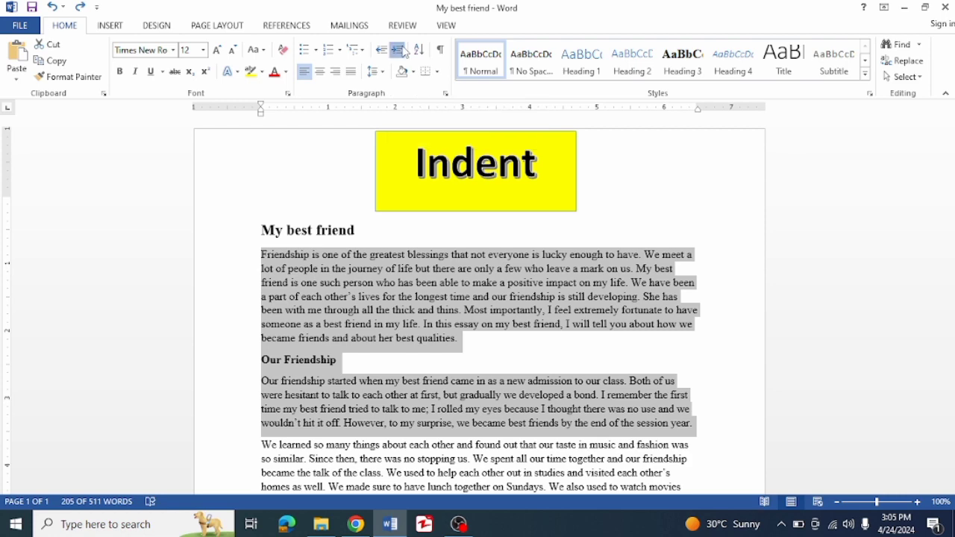
click(403, 50)
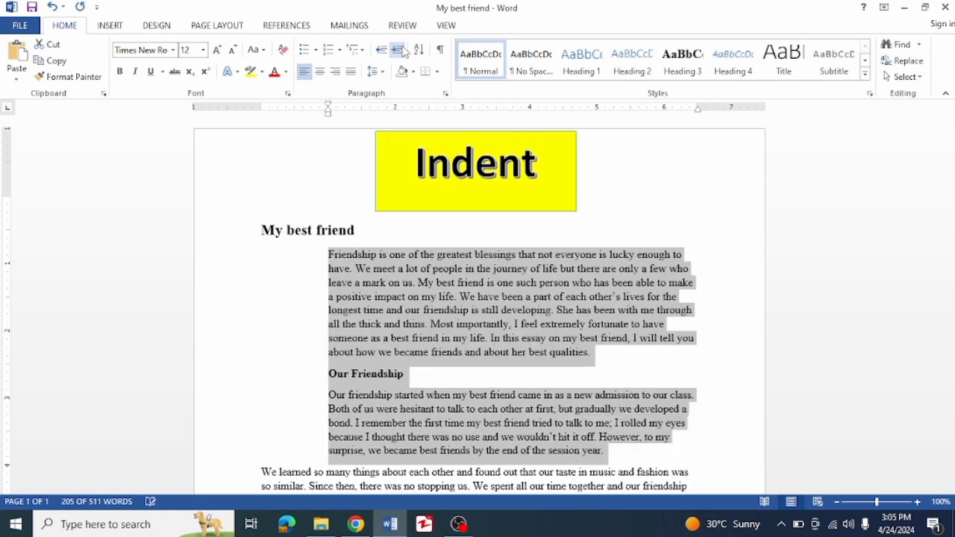
click(403, 51)
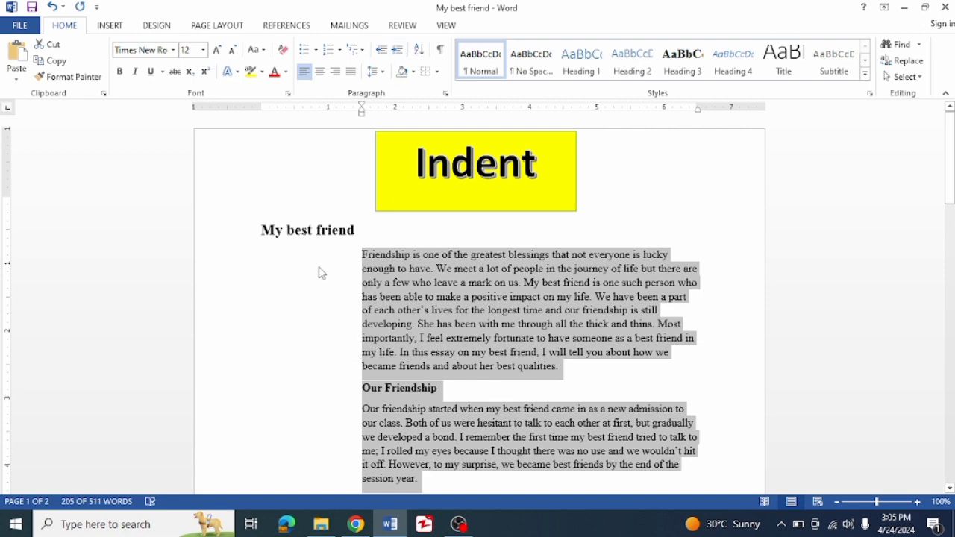
- Compare the ruler indent markers of the unindented "We learned so many things" paragraph with those of the indented opening paragraph
scroll(294, 313, down, 5)
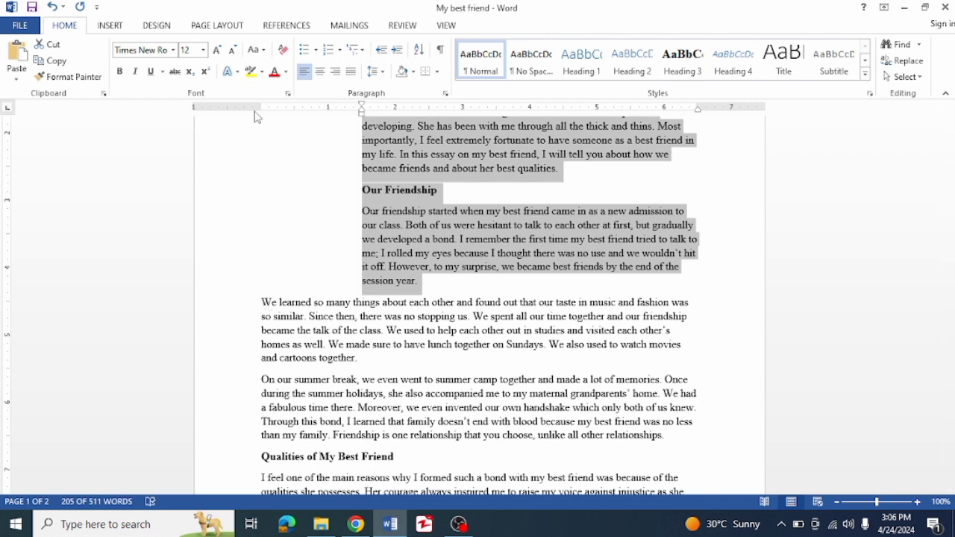
click(262, 291)
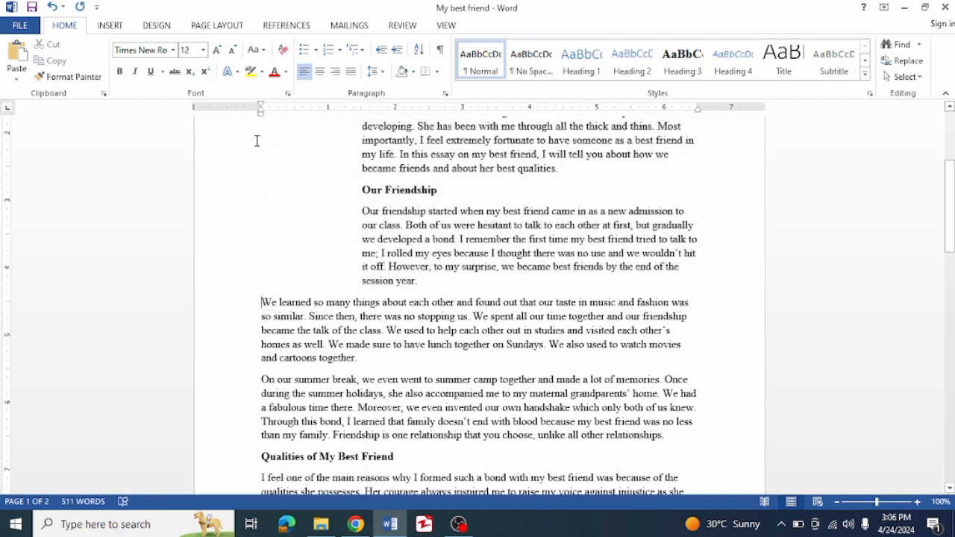
click(260, 111)
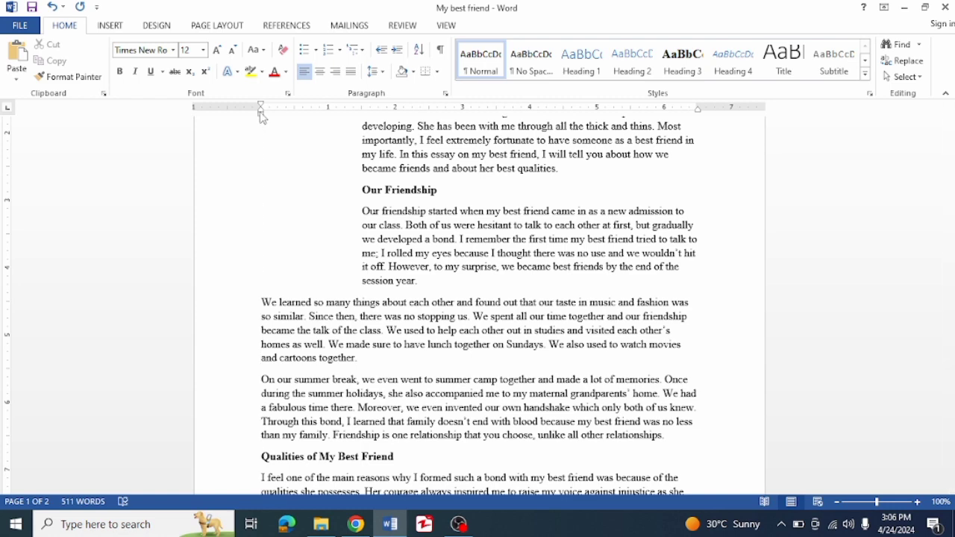
click(362, 125)
scroll(369, 252, up, 4)
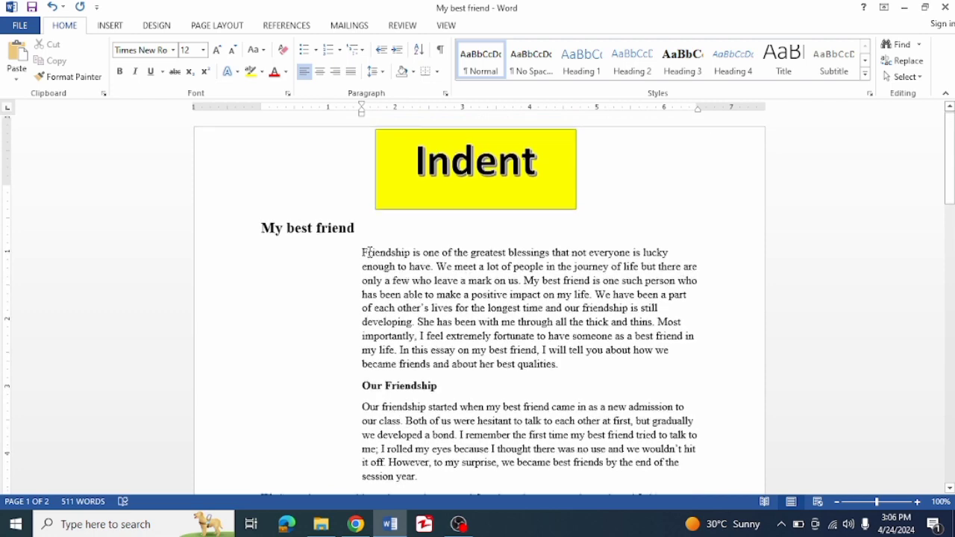
scroll(369, 252, down, 2)
scroll(369, 252, up, 4)
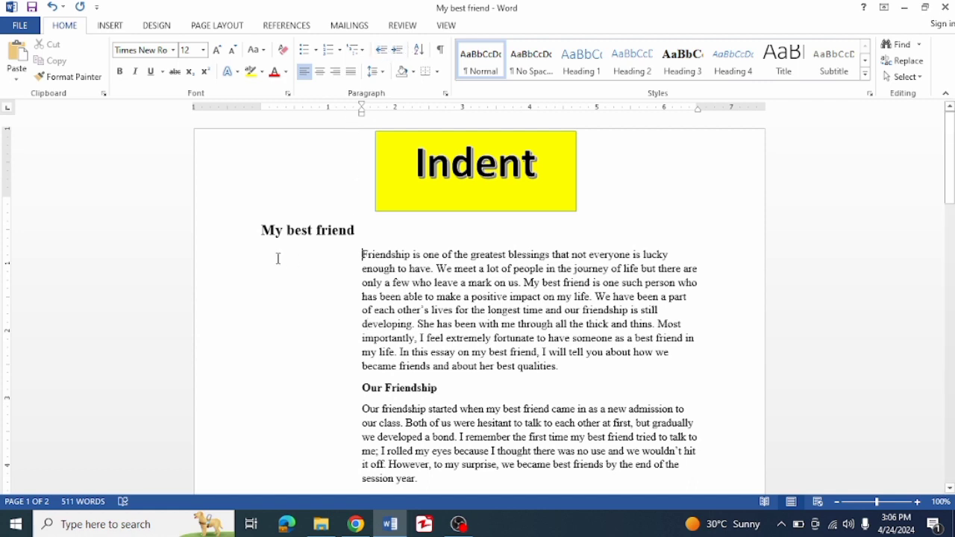
- Decrease the left indent of only the opening paragraph level by level until it is back at the page margin
click(381, 50)
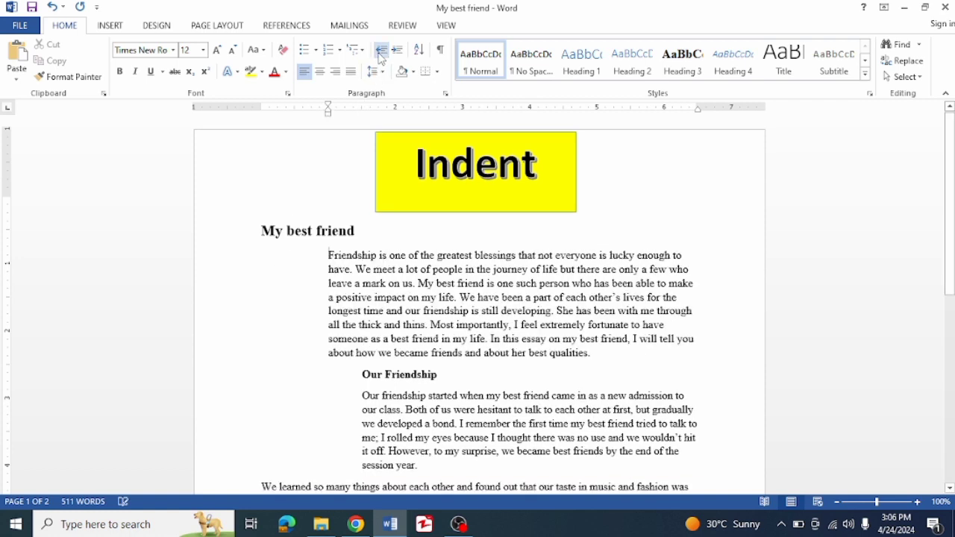
click(364, 379)
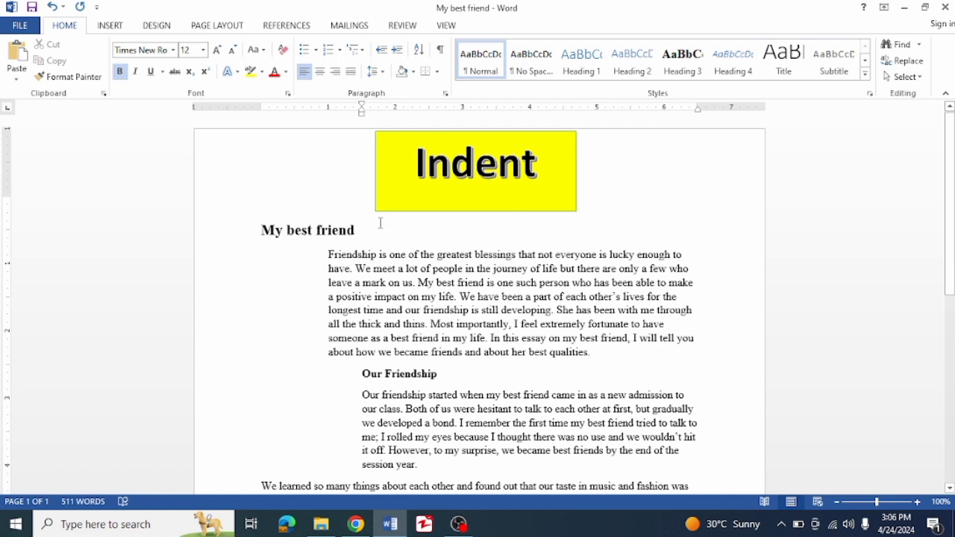
click(331, 258)
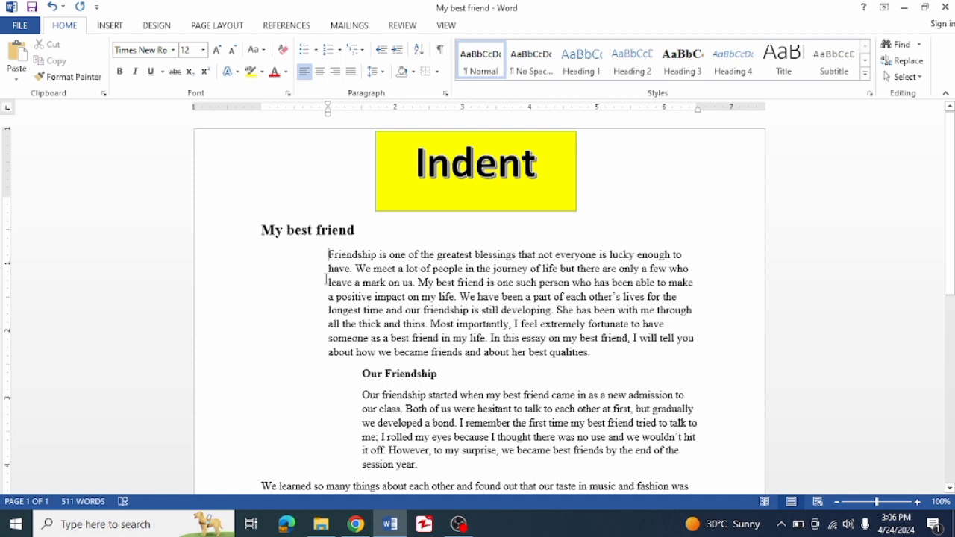
click(382, 50)
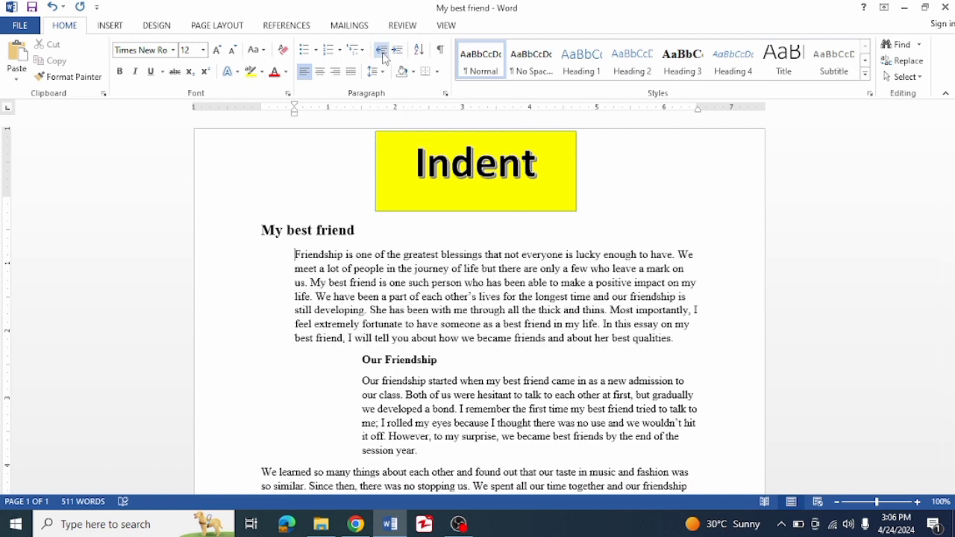
click(382, 50)
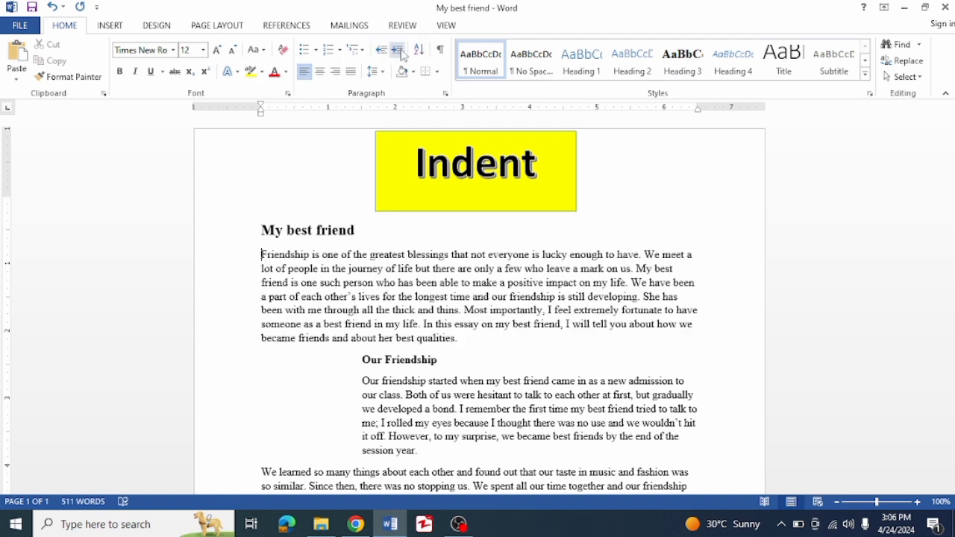
click(398, 50)
click(382, 50)
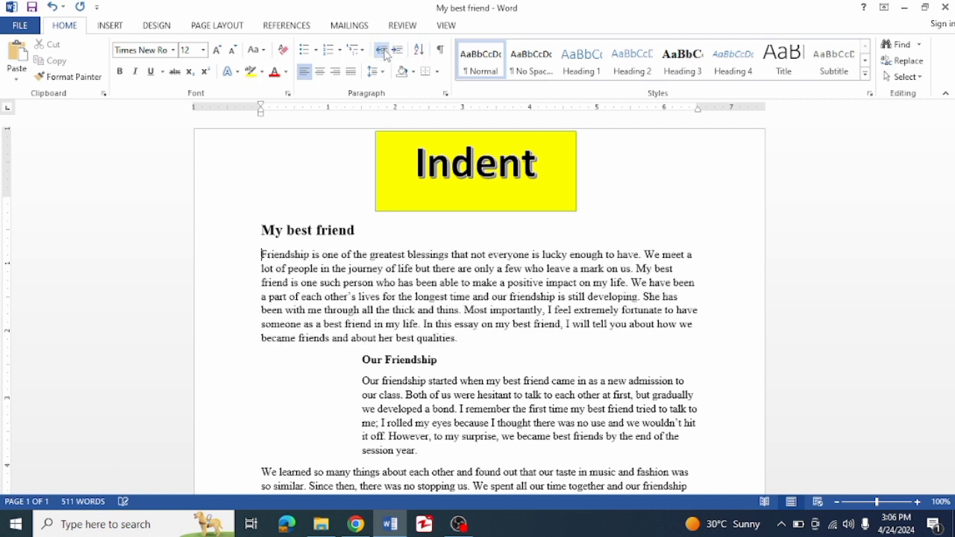